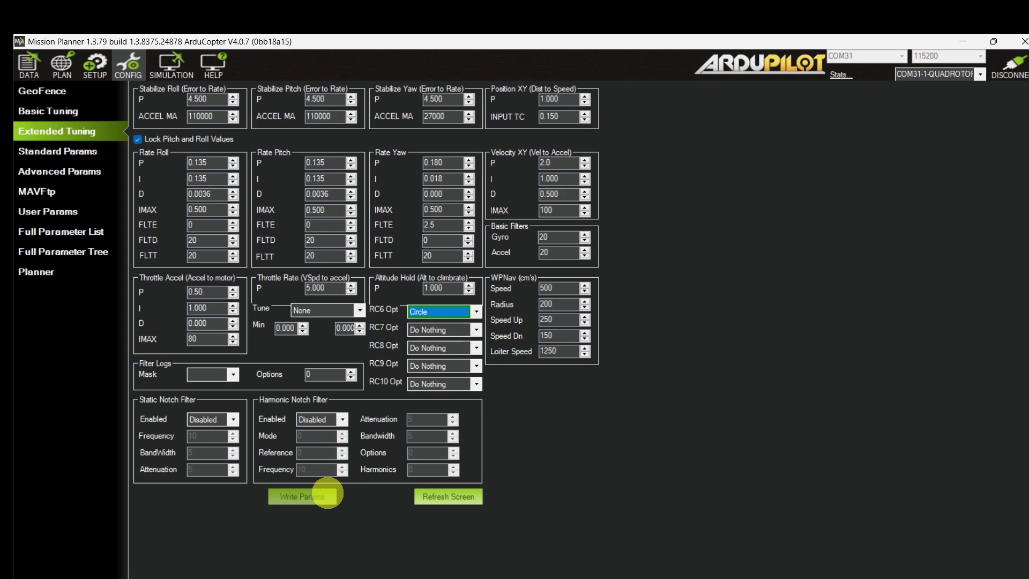
Write the RC6 Opt setting of Circle to the flight controller and acknowledge the result
click(327, 493)
click(568, 337)
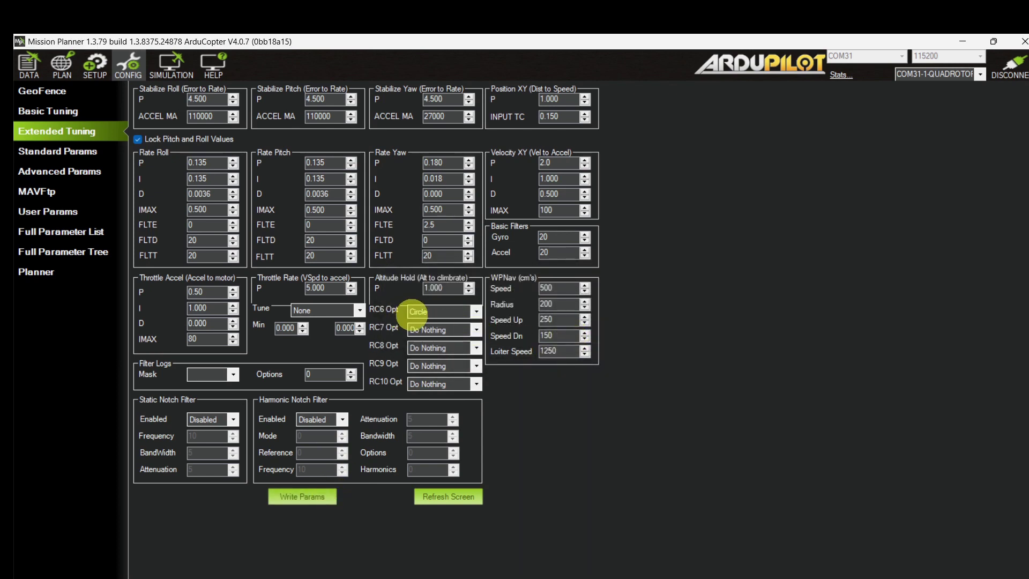
Examine the CIRCLE parameters in the full parameter tree, including the CIRCLE_OPTIONS choices, and return to the flight data view
click(162, 220)
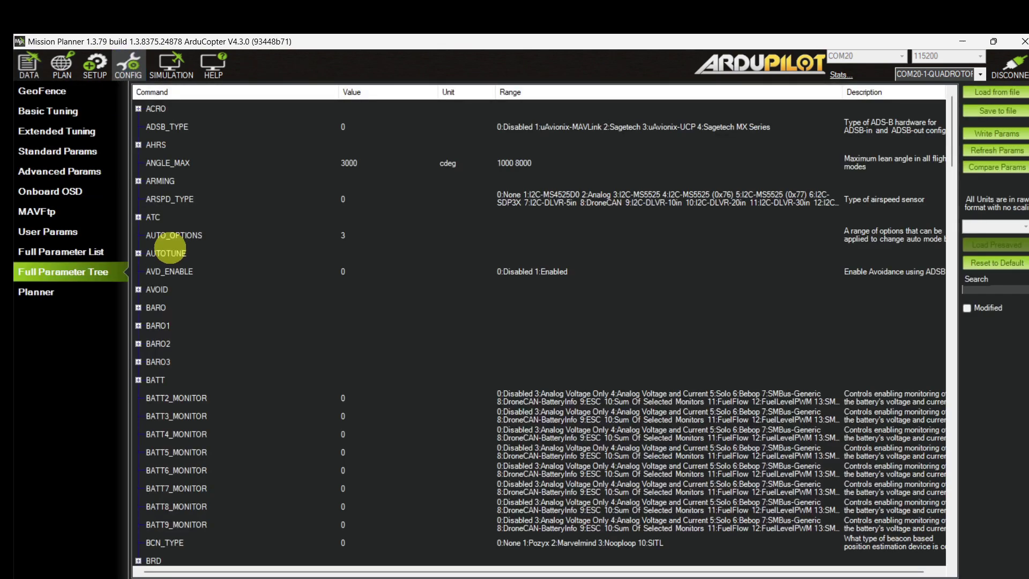
scroll(168, 248, down, 6)
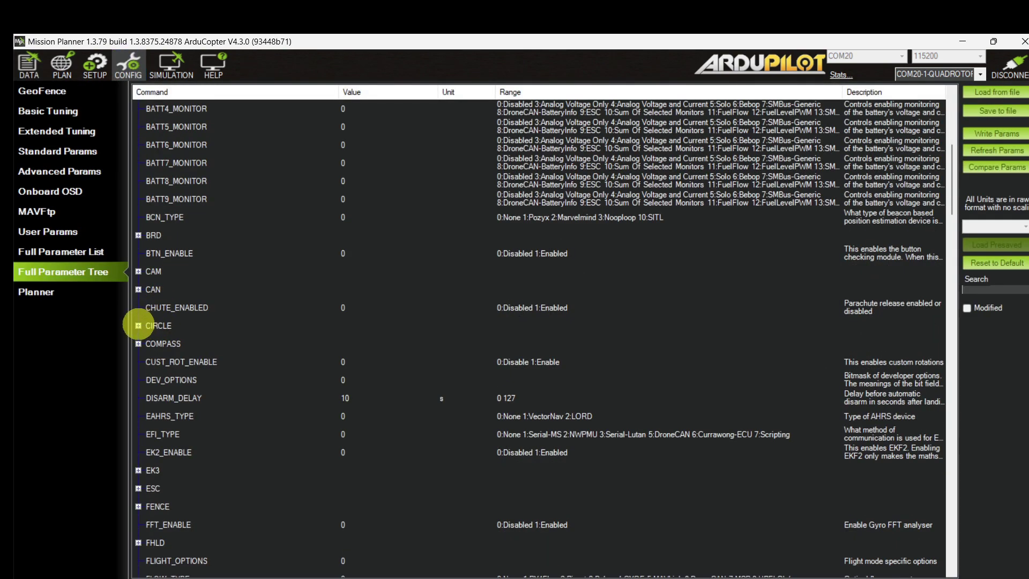
click(138, 325)
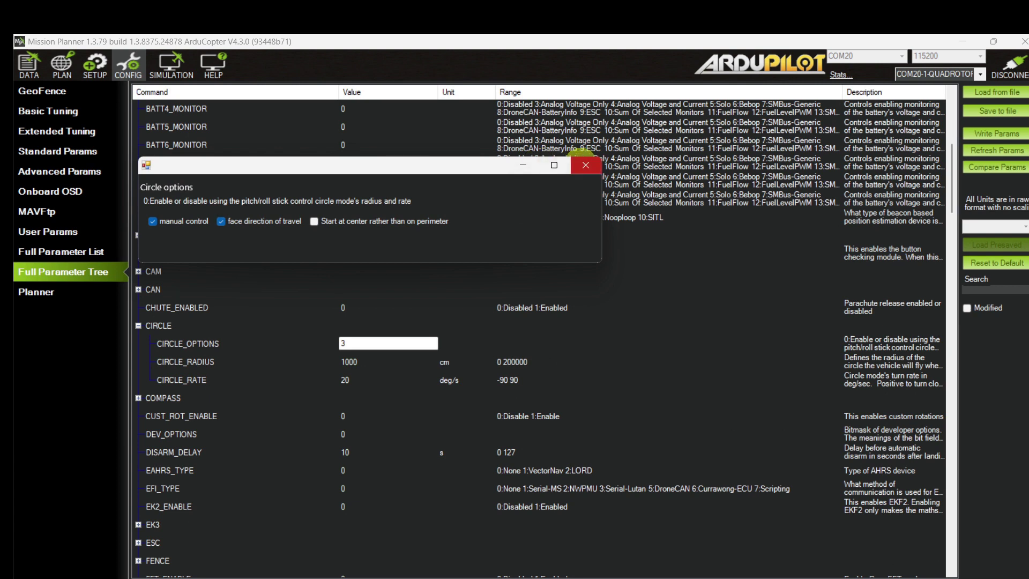
click(583, 163)
click(29, 65)
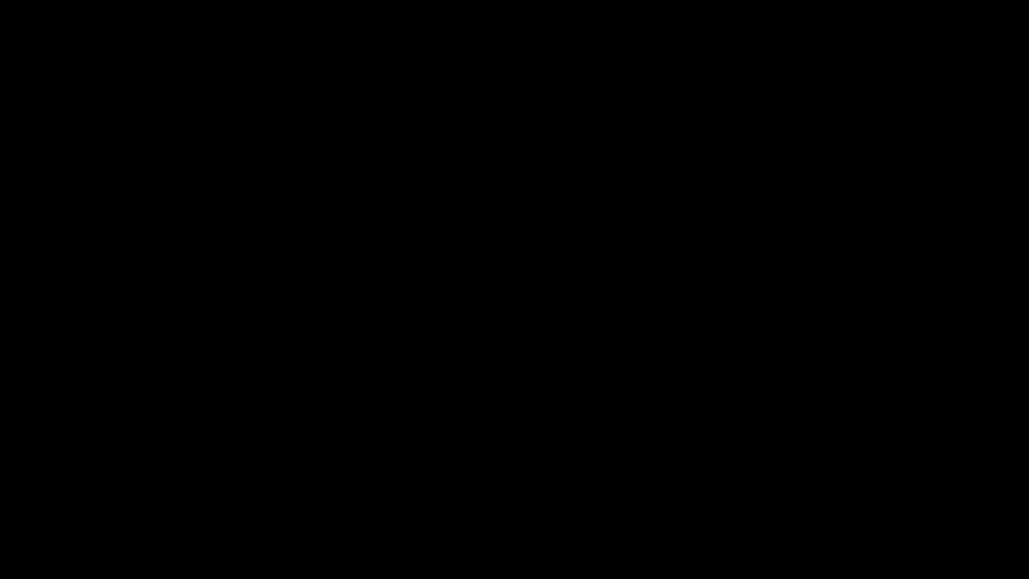
Set RC6 Opt to ZigZag in the extended tuning configuration
click(133, 64)
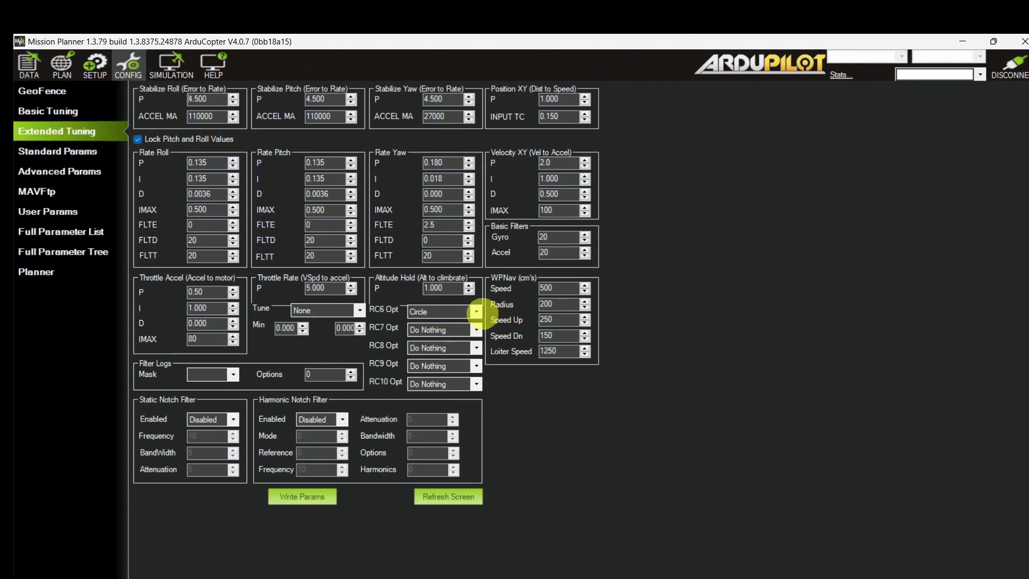
click(476, 311)
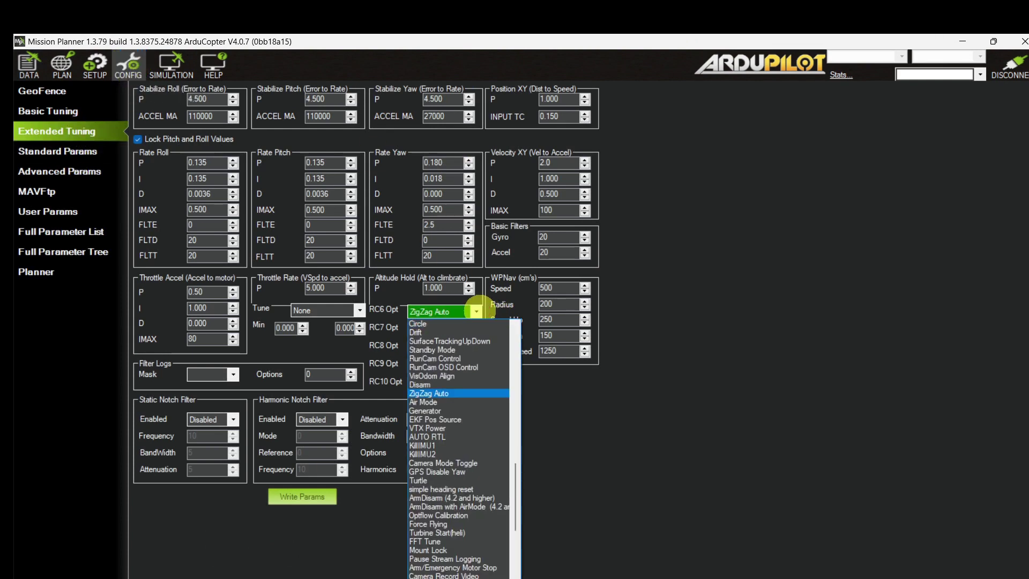
scroll(475, 312, up, 3)
click(476, 312)
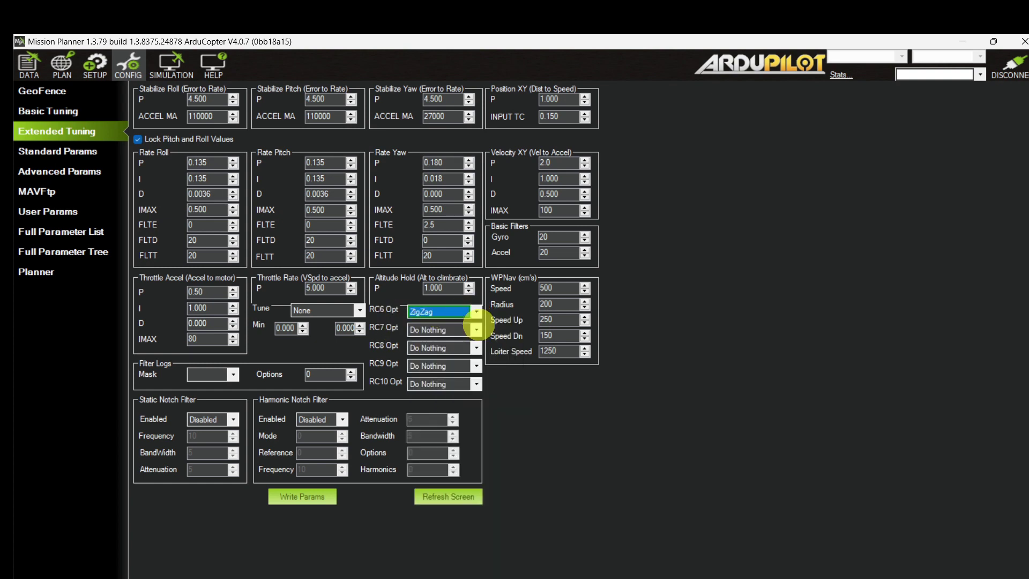
Set RC7 Opt to ZigZag SaveWP and write the changed parameters to the flight controller
click(475, 328)
scroll(475, 329, down, 7)
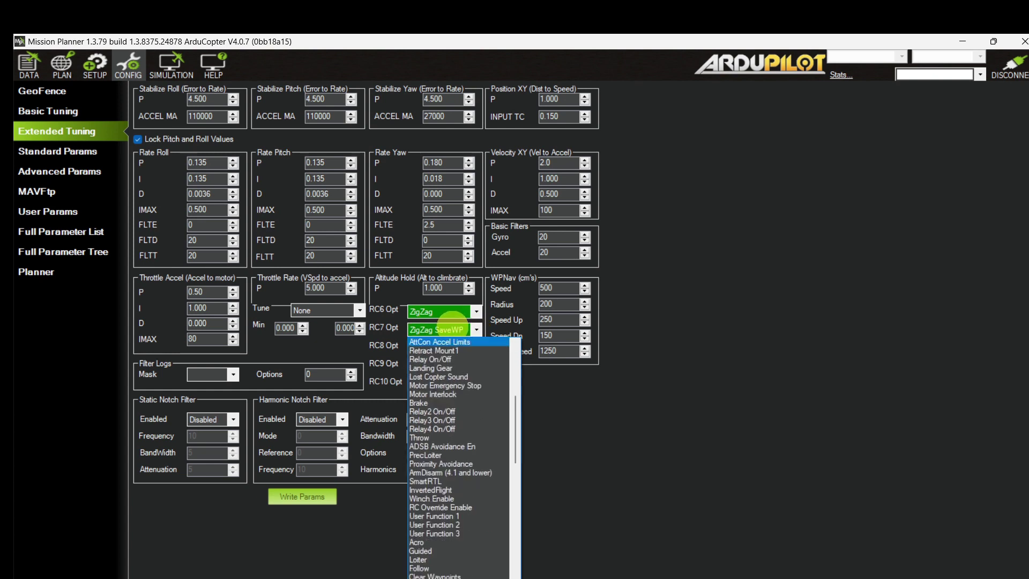
click(476, 329)
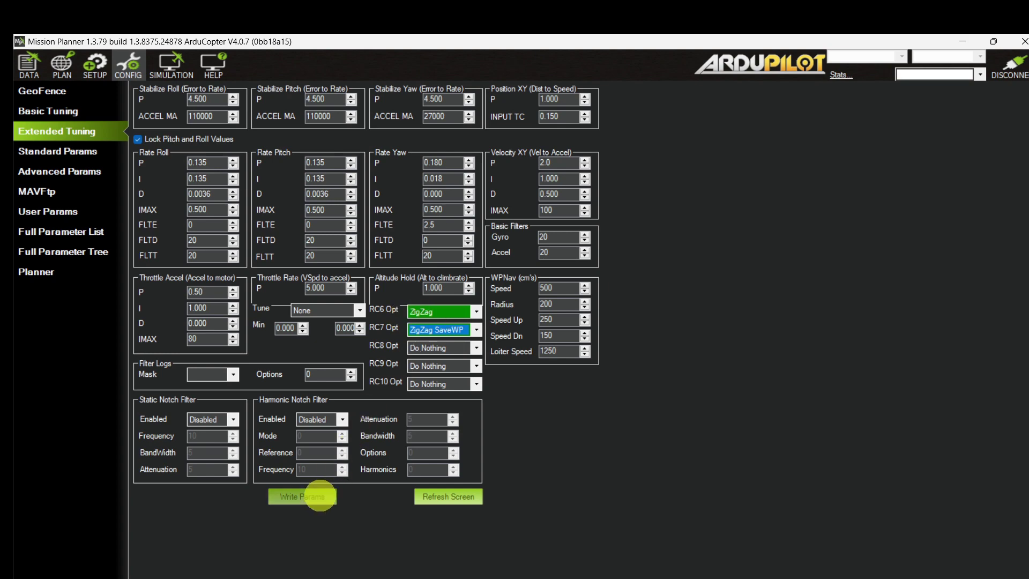
click(575, 335)
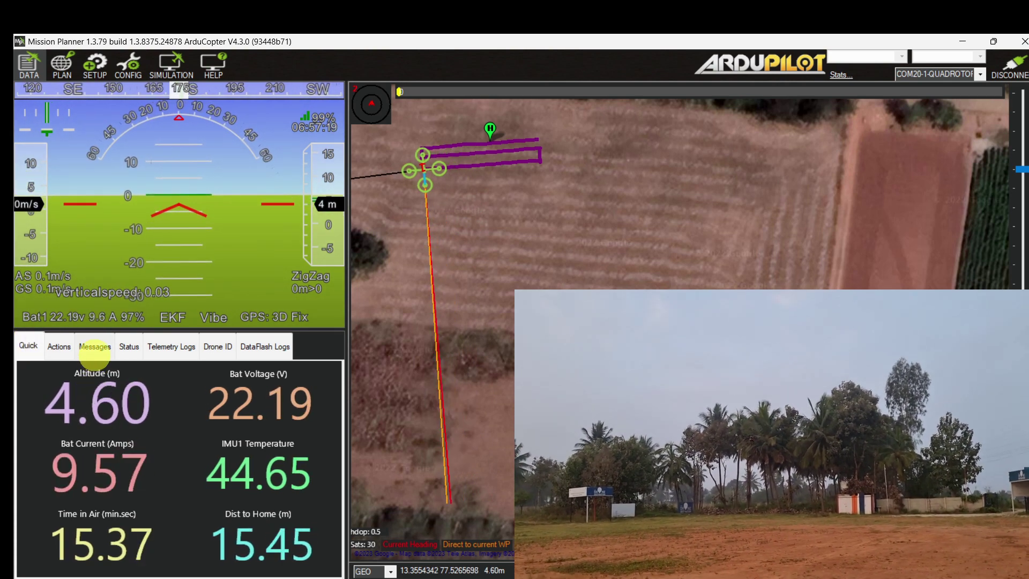
Open the vehicle's messages in the flight data view during the ZigZag flight
click(94, 347)
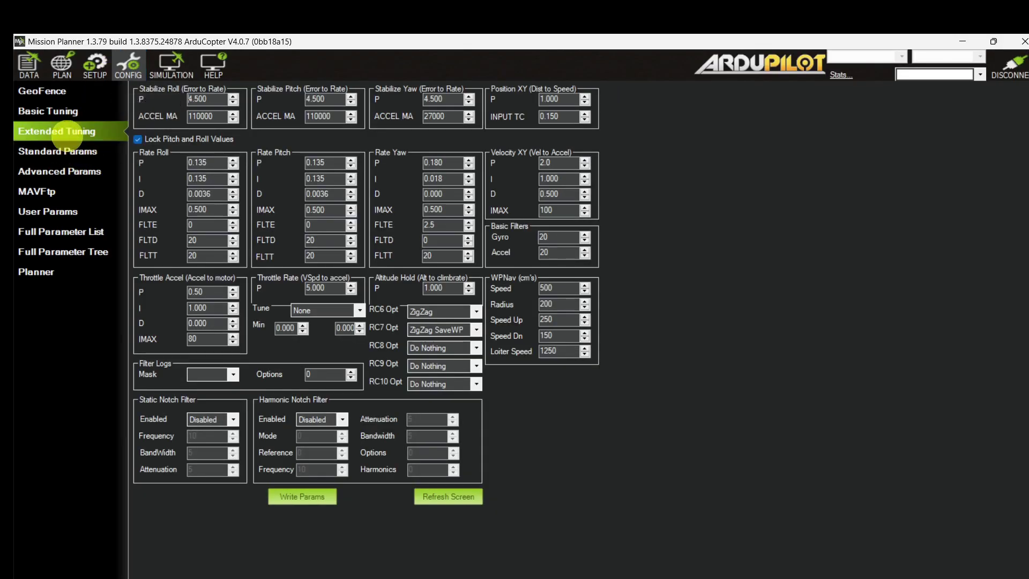
Set RC6 Opt to Brake in the extended tuning configuration
click(67, 134)
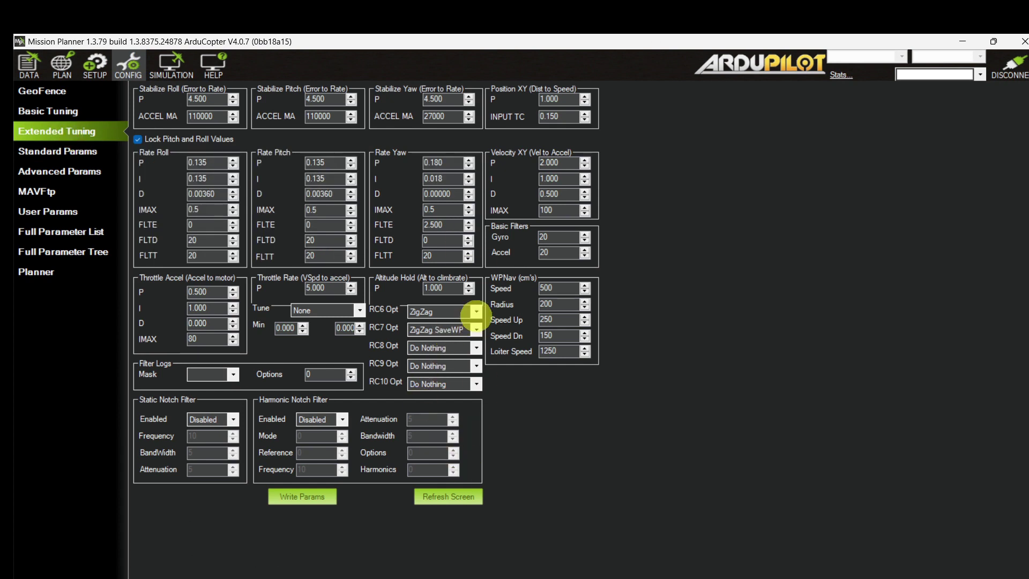
click(476, 312)
scroll(476, 312, up, 5)
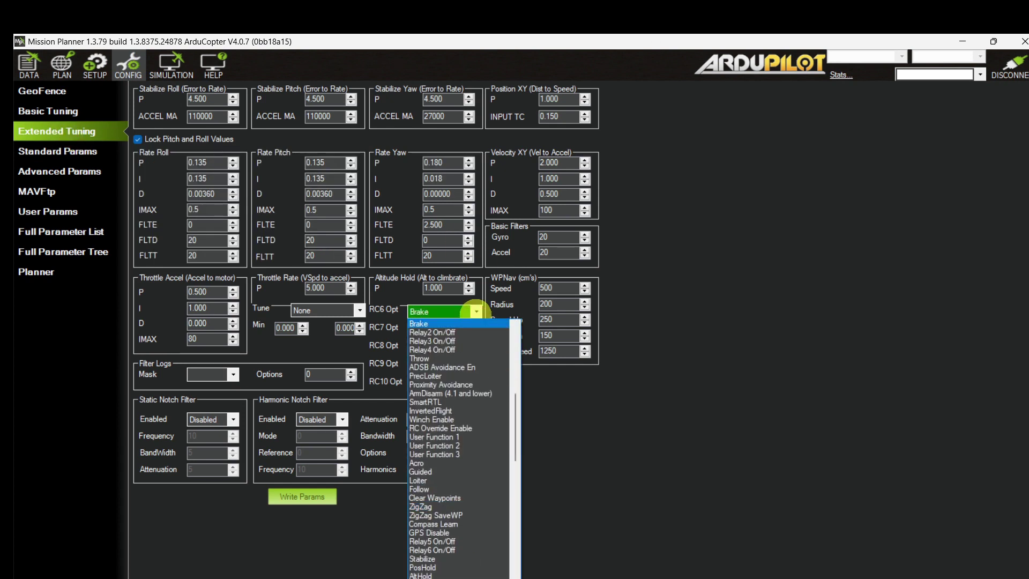
click(475, 312)
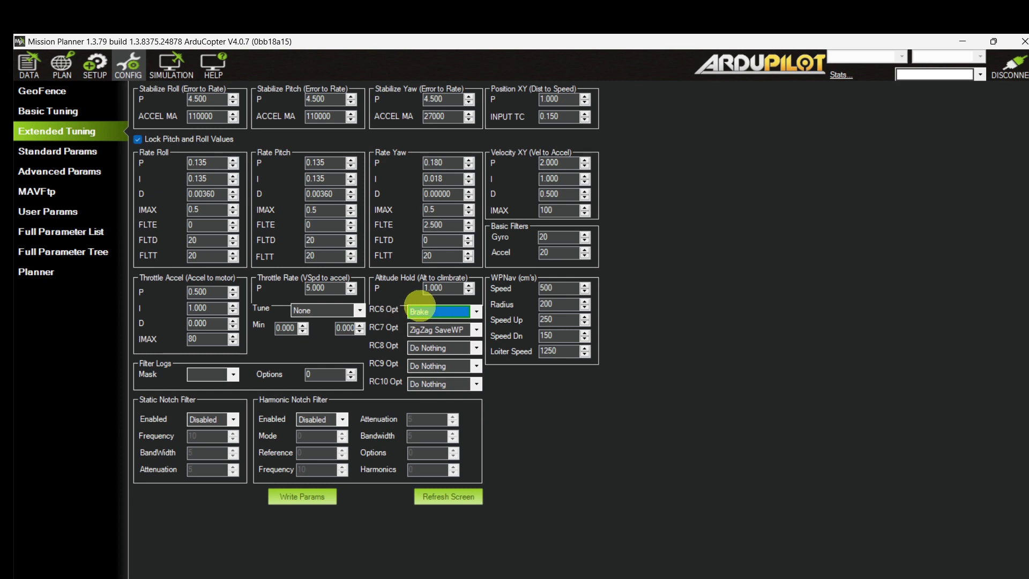
Try to change RC7 Opt to Do Nothing
click(477, 329)
scroll(476, 329, down, 10)
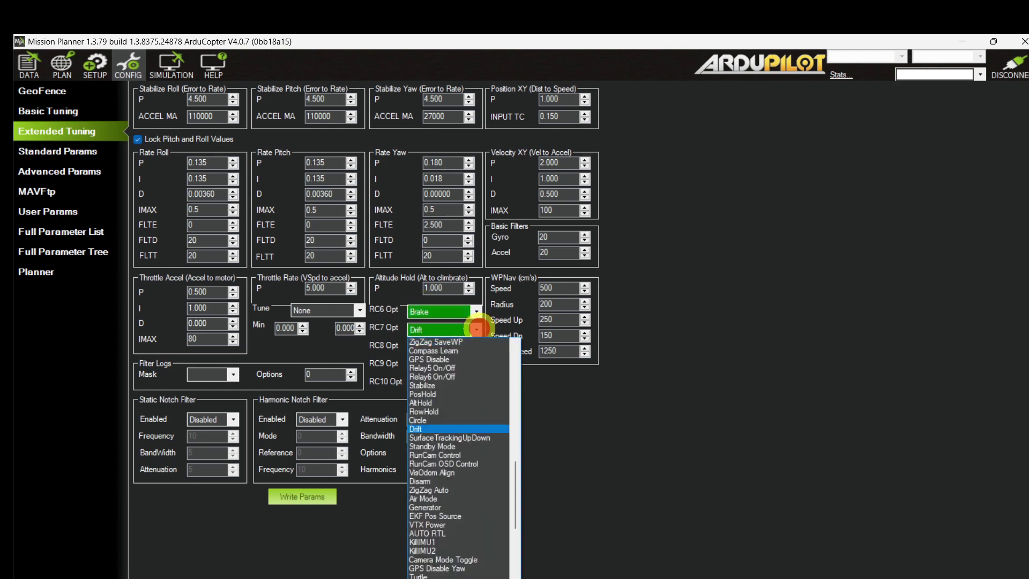
scroll(476, 329, up, 20)
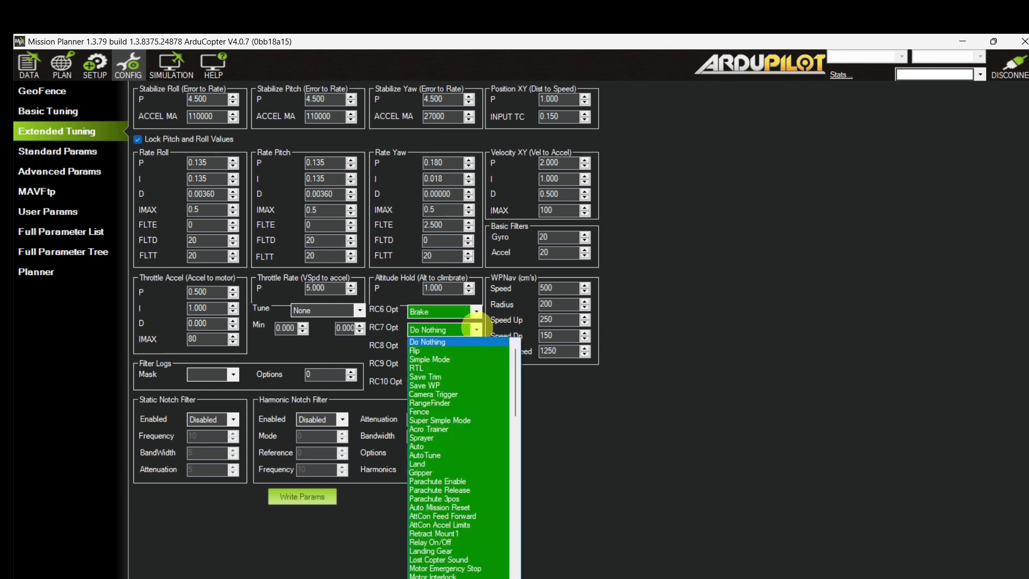
click(469, 340)
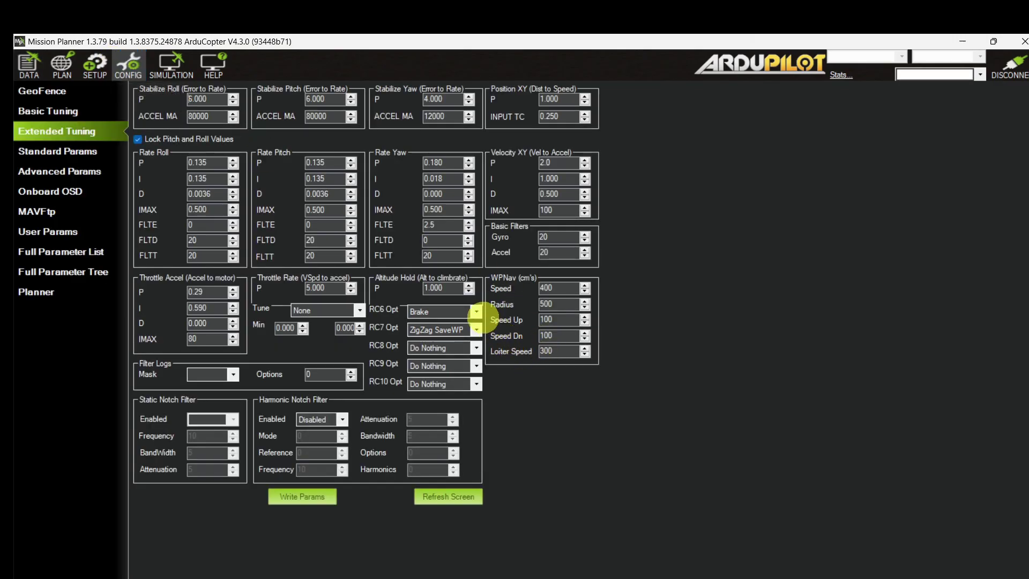
Set RC6 Opt to Land, write it to the flight controller and return to the flight data view
click(475, 311)
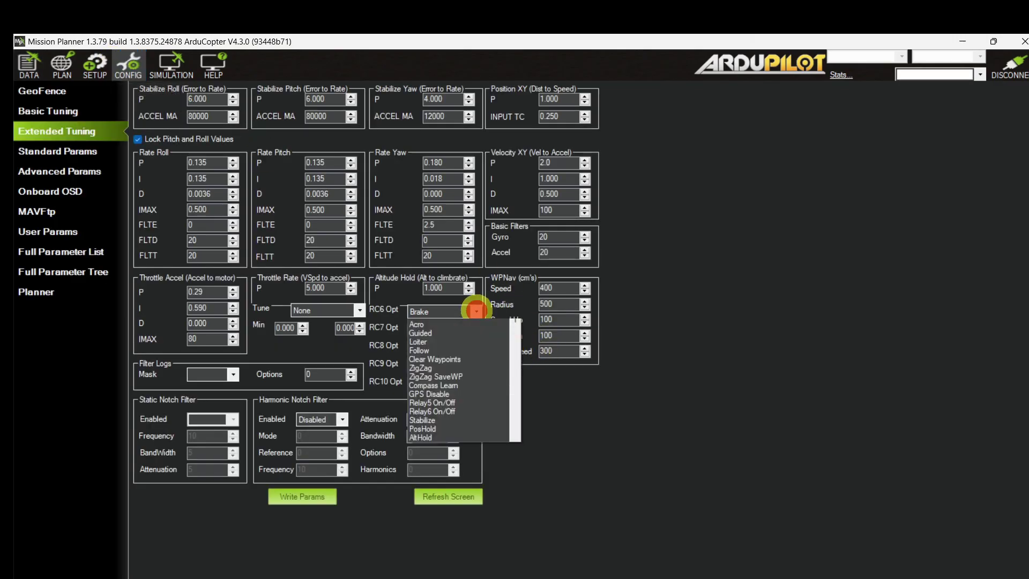
click(476, 311)
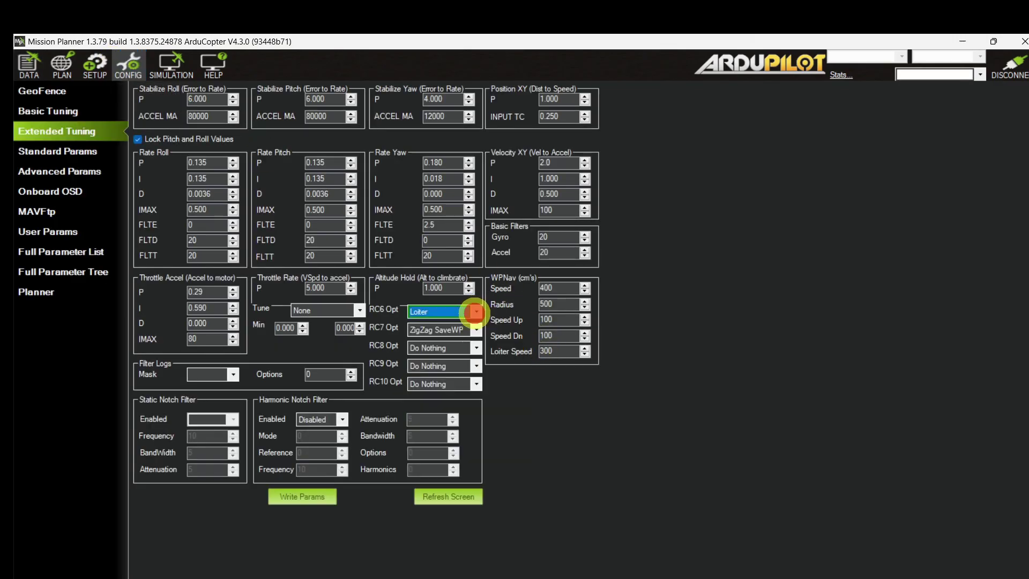
click(476, 311)
scroll(475, 312, up, 10)
click(476, 315)
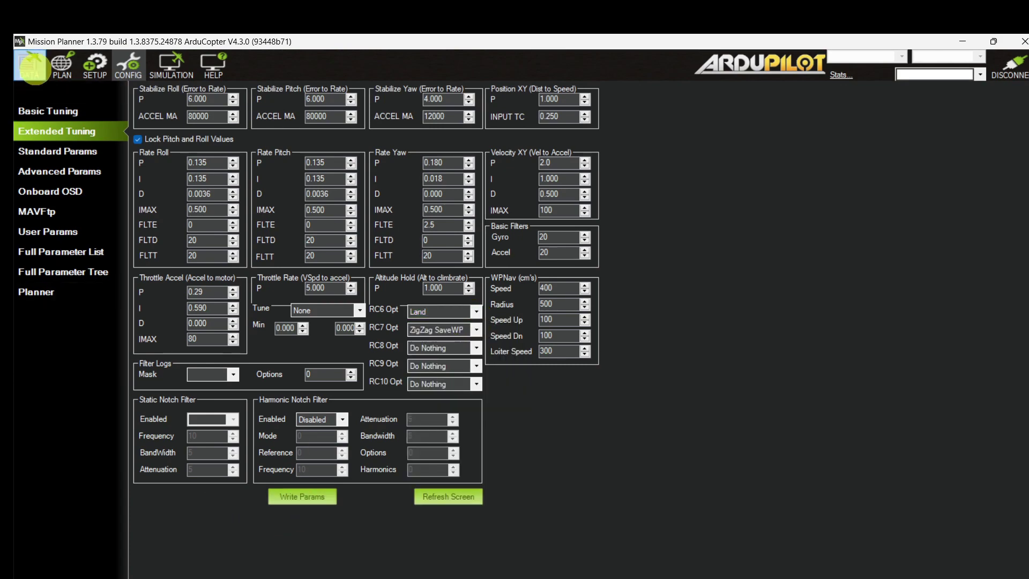
click(29, 62)
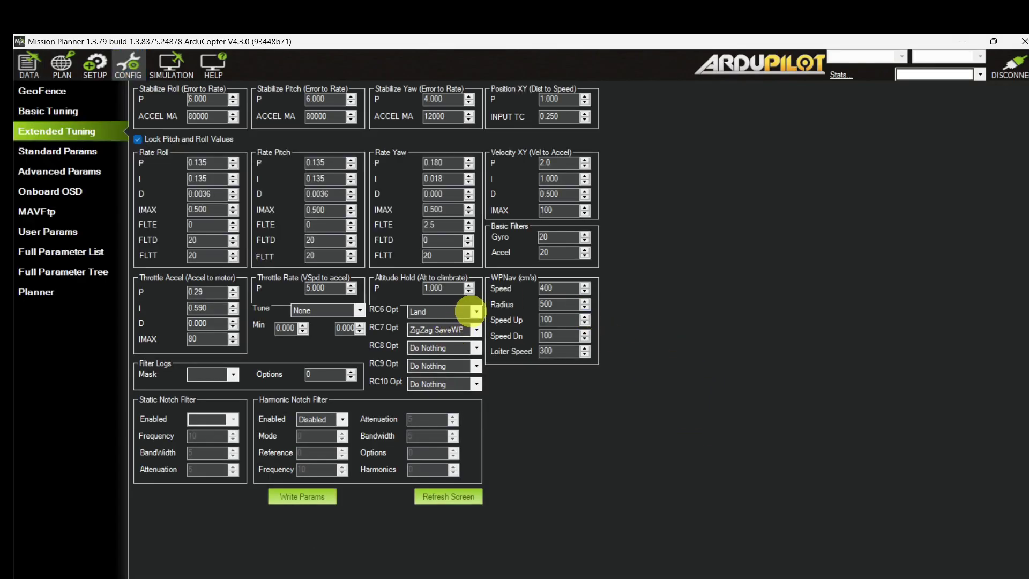
Set RC6 Opt to RTL, write it to the flight controller and return to the flight data view
click(474, 311)
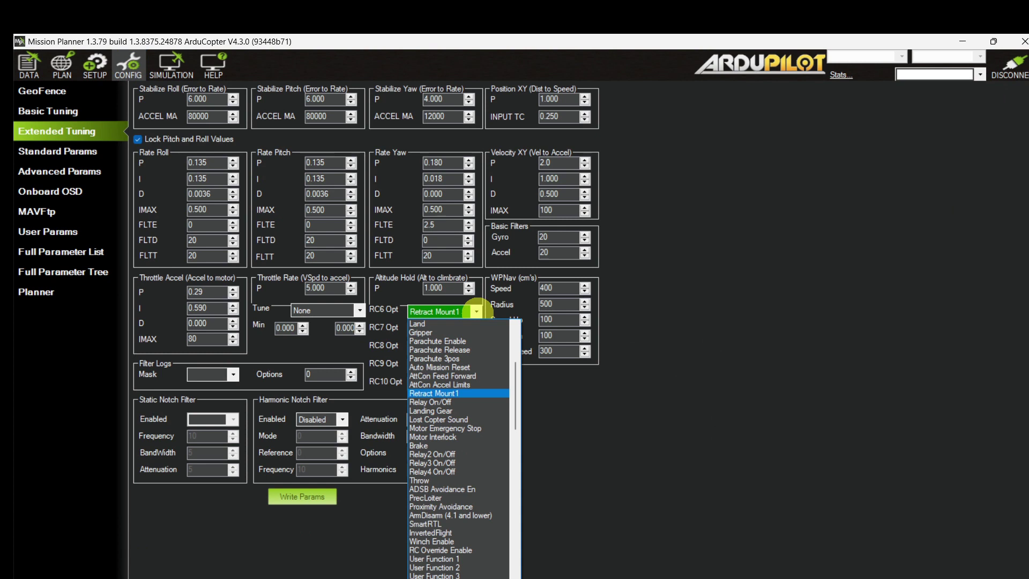
scroll(476, 310, down, 3)
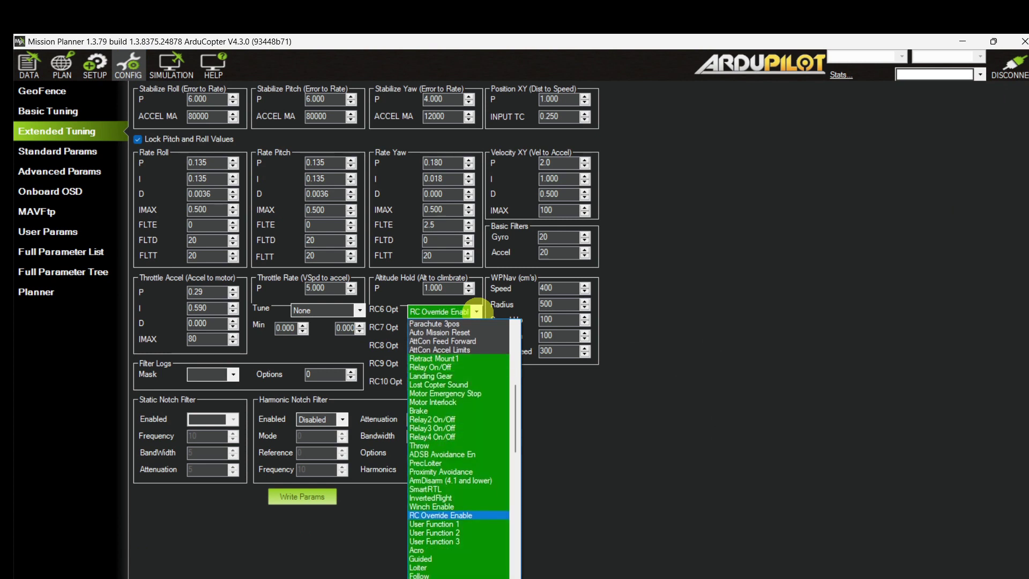
scroll(476, 311, up, 12)
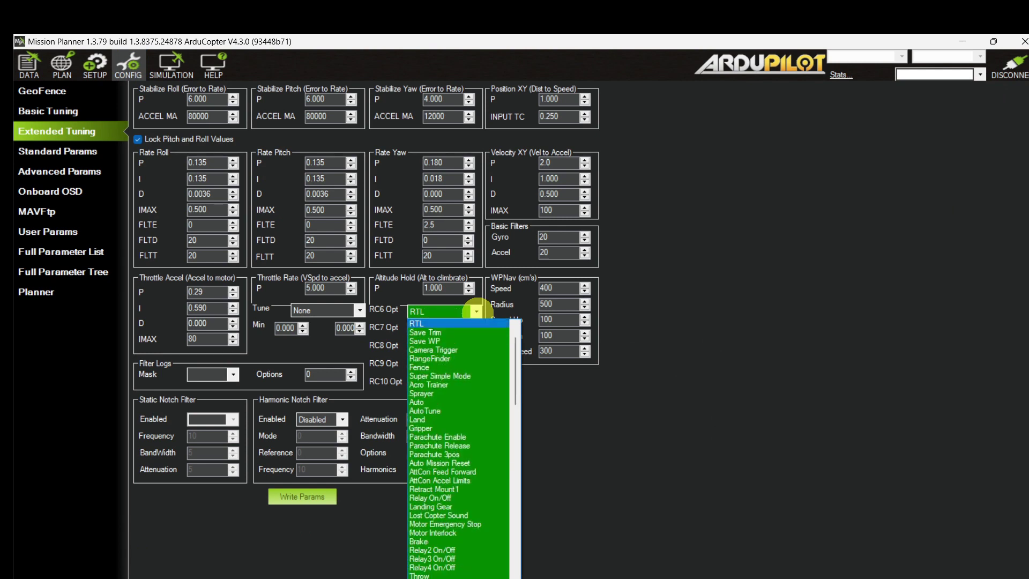
click(476, 311)
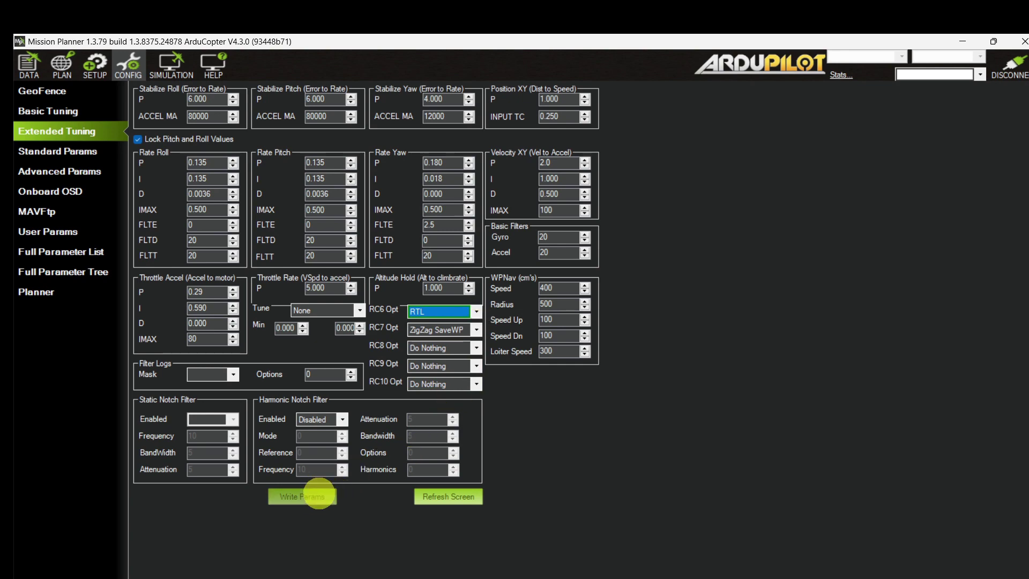
click(22, 58)
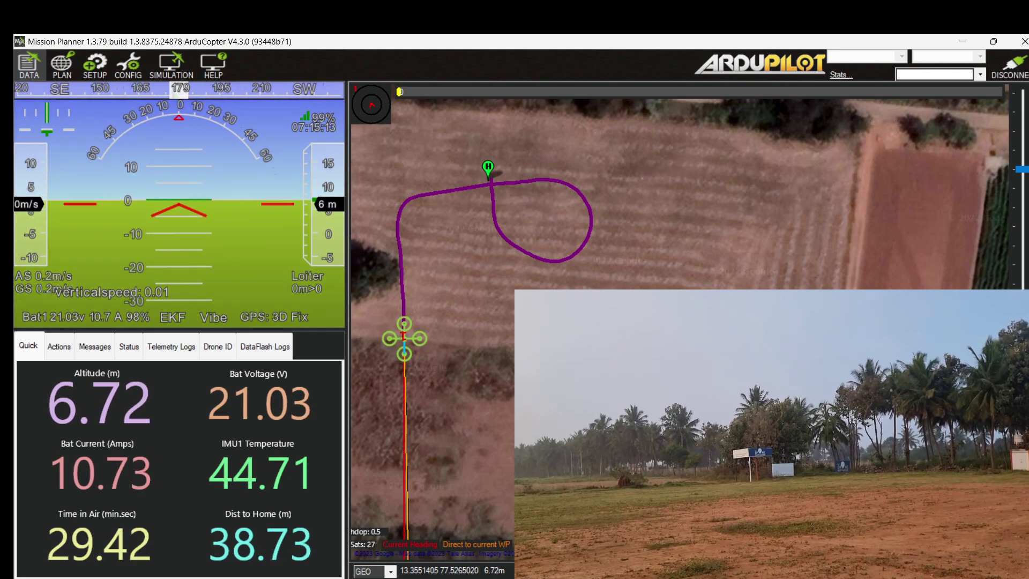
drag(537, 279, 509, 308)
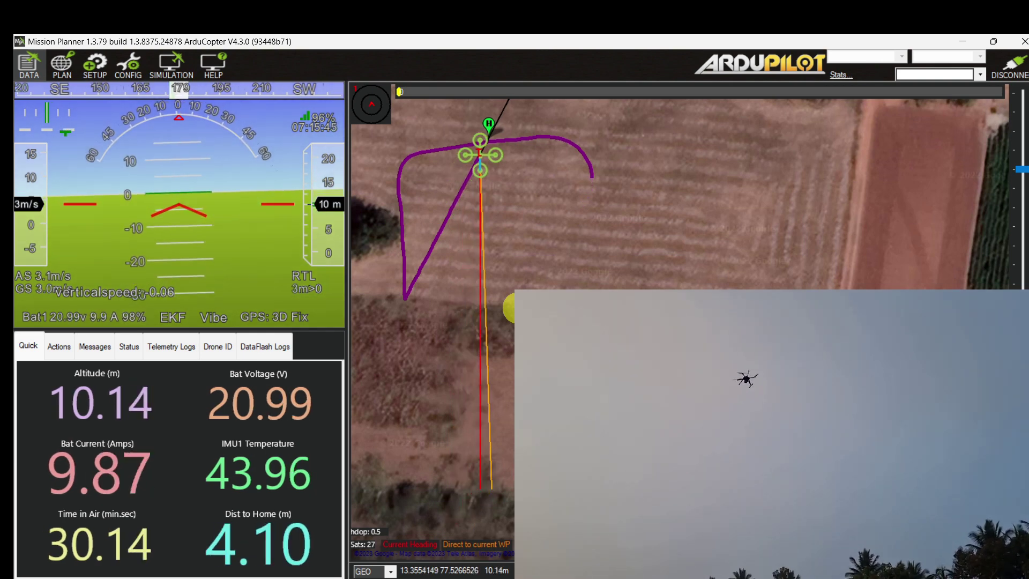
drag(618, 195, 615, 243)
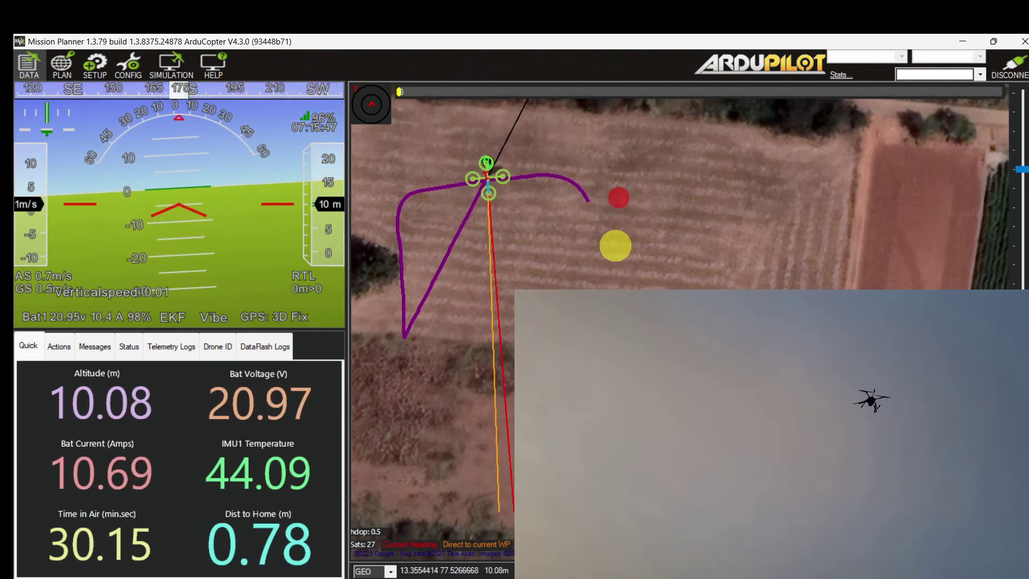